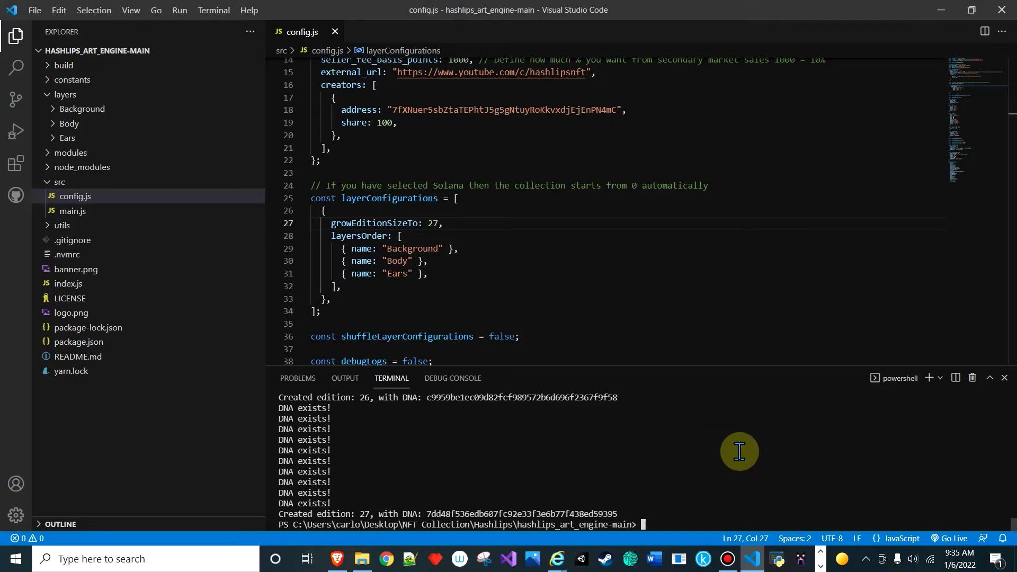
Step: Delete the old Background, Body and Ears folders under layers to the recycle bin
click(66, 94)
click(83, 109)
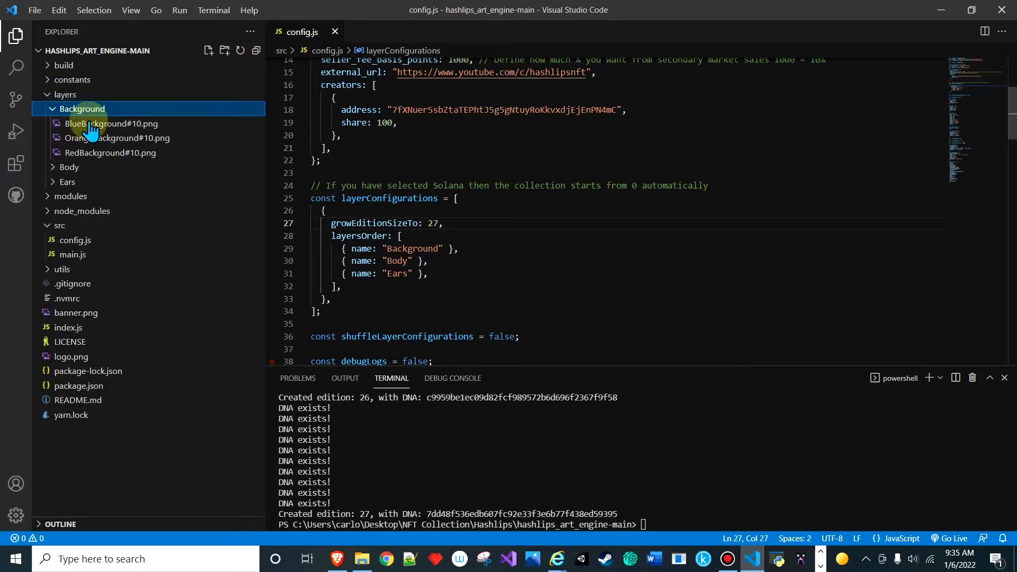
shift+click(68, 182)
key(Delete)
click(531, 315)
Step: Copy the five new GIMP layer folders from File Explorer into layers
click(362, 559)
click(163, 129)
drag(567, 14, 675, 131)
mouse_move(563, 344)
mouse_down()
mouse_move(502, 256)
mouse_move(147, 103)
mouse_up()
click(81, 109)
Step: Duplicate the Ears layer entry in config.js twice with Shift+Alt+Down
click(75, 226)
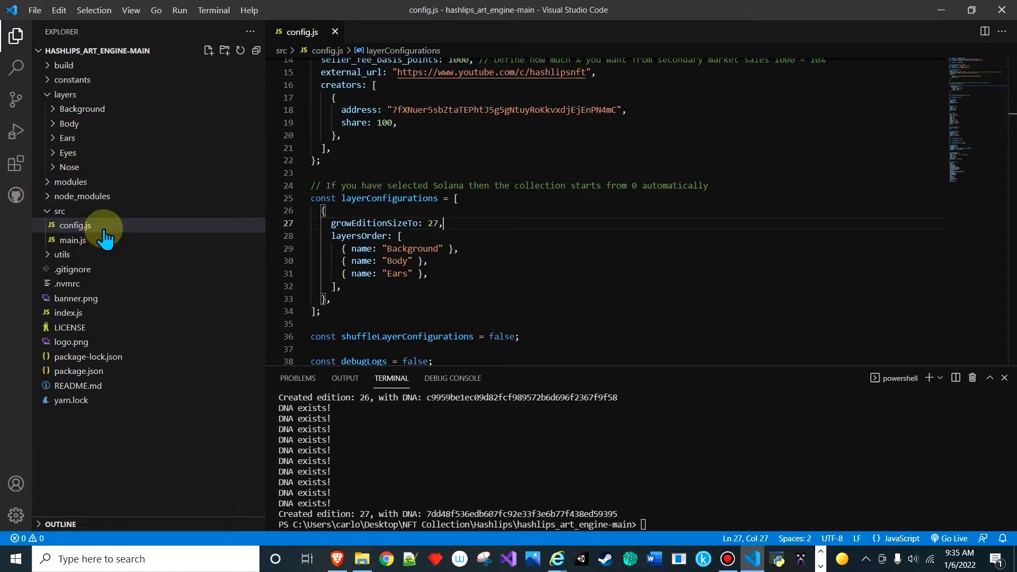
click(429, 274)
drag(430, 275, 340, 271)
click(452, 277)
key(shift+alt+Down)
key(shift+alt+Down)
Step: Rename the two copied entries to Eyes and Nose, then save config.js
double_click(397, 286)
text(Eyes)
key(Down)
key(ctrl+d)
key(BackSpace)
text(Nose" },)
click(469, 287)
click(443, 273)
key(ctrl+s)
scroll(547, 350, down, 1)
scroll(546, 350, up, 1)
drag(441, 224, 427, 223)
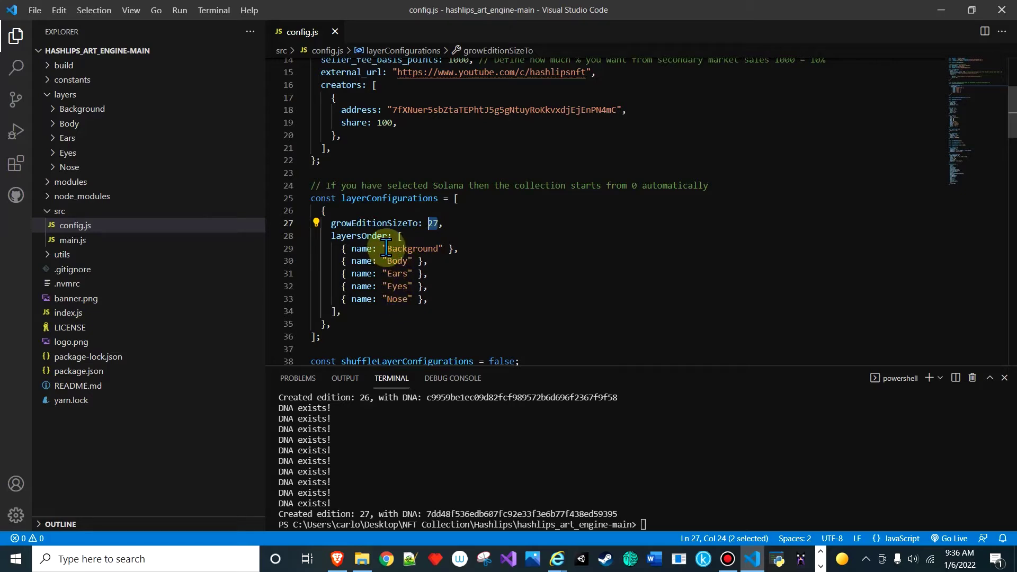
text(20)
Step: Change growEditionSizeTo on line 27 from 27 to 20
drag(332, 224, 442, 223)
click(432, 223)
double_click(433, 223)
scroll(467, 280, down, 3)
scroll(466, 281, down, 2)
scroll(466, 280, up, 6)
scroll(485, 290, down, 4)
scroll(482, 250, down, 3)
click(357, 174)
scroll(366, 179, up, 1)
scroll(457, 254, up, 5)
scroll(458, 254, up, 5)
Step: Run the art engine in a new PowerShell terminal, then save config.js
click(214, 10)
click(235, 32)
text(npm install)
text(node index.js)
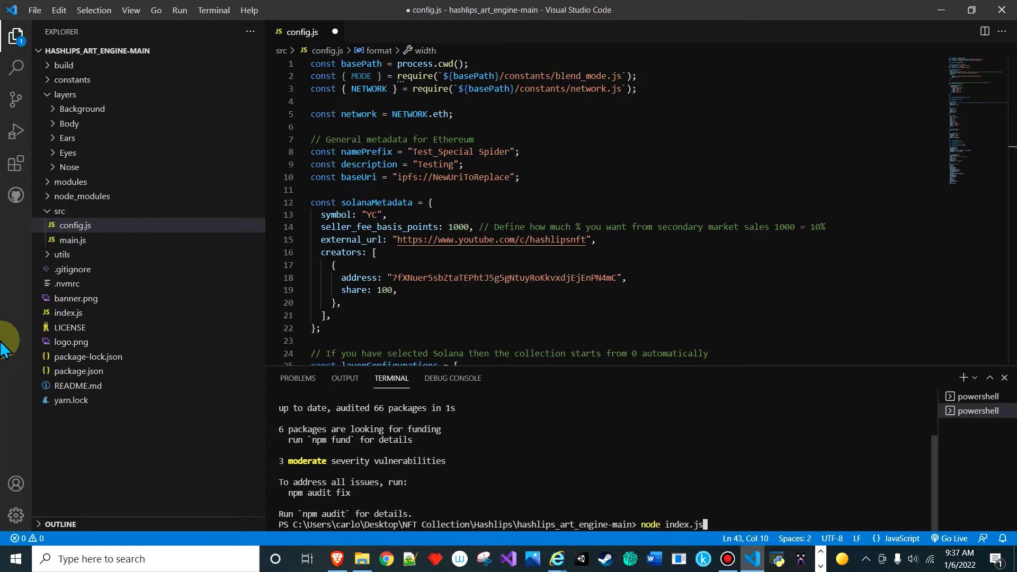
key(Return)
click(513, 214)
key(ctrl+s)
Step: Rerun node index.js to generate editions 1 to 20
click(512, 290)
scroll(495, 318, down, 2)
scroll(495, 328, down, 2)
click(470, 307)
scroll(424, 287, down, 2)
click(392, 217)
click(628, 436)
text(node index.js)
key(Return)
Step: Expand build > images and preview 1.png
click(533, 278)
click(64, 65)
click(73, 80)
click(76, 95)
Step: Preview images 2, 4, 6, 8, 10, 13, 17, 20, 16 and 10 again
click(75, 108)
click(76, 138)
click(76, 167)
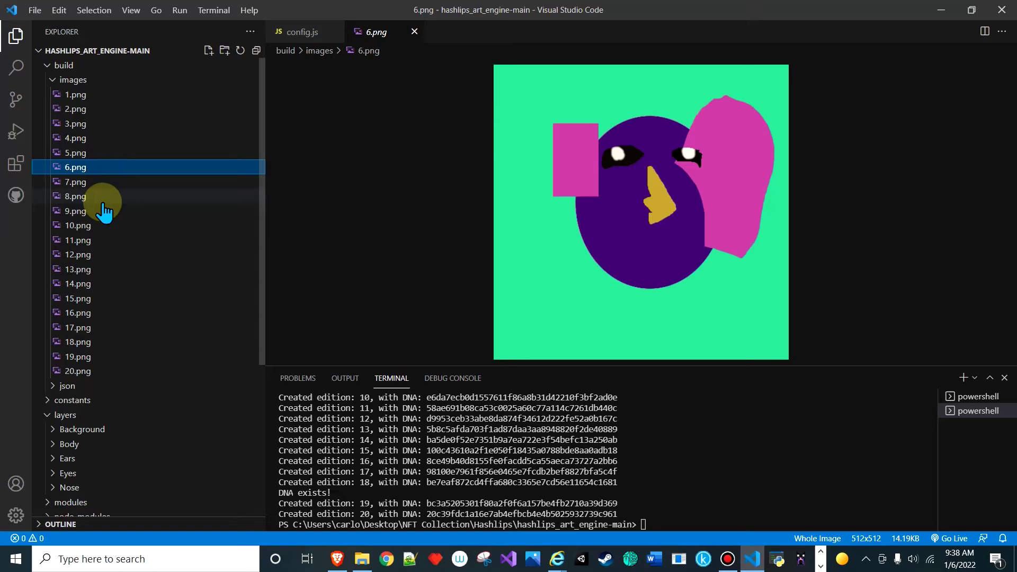
click(76, 197)
click(78, 225)
click(77, 269)
click(79, 313)
click(78, 357)
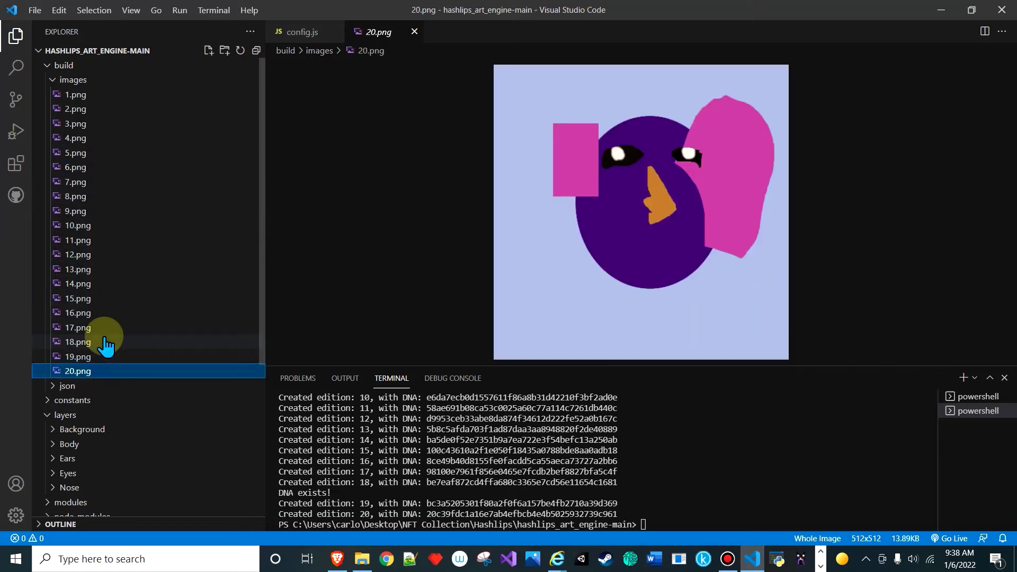
click(78, 312)
click(78, 226)
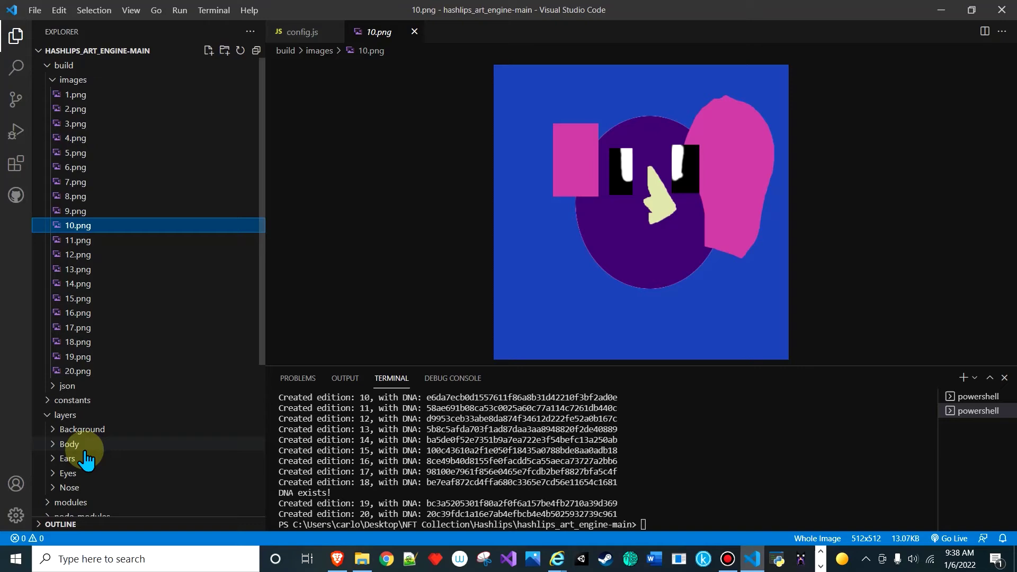